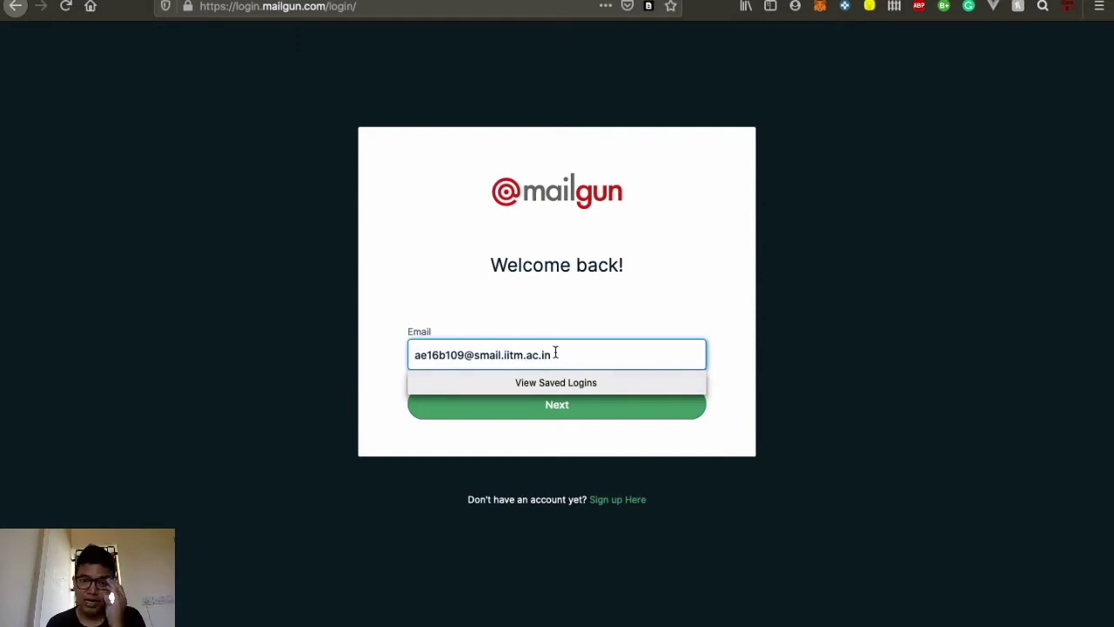
# Continue the Mailgun login with the entered account e-mail and authorize Mailgun through GitHub
pyautogui.click(520, 418)
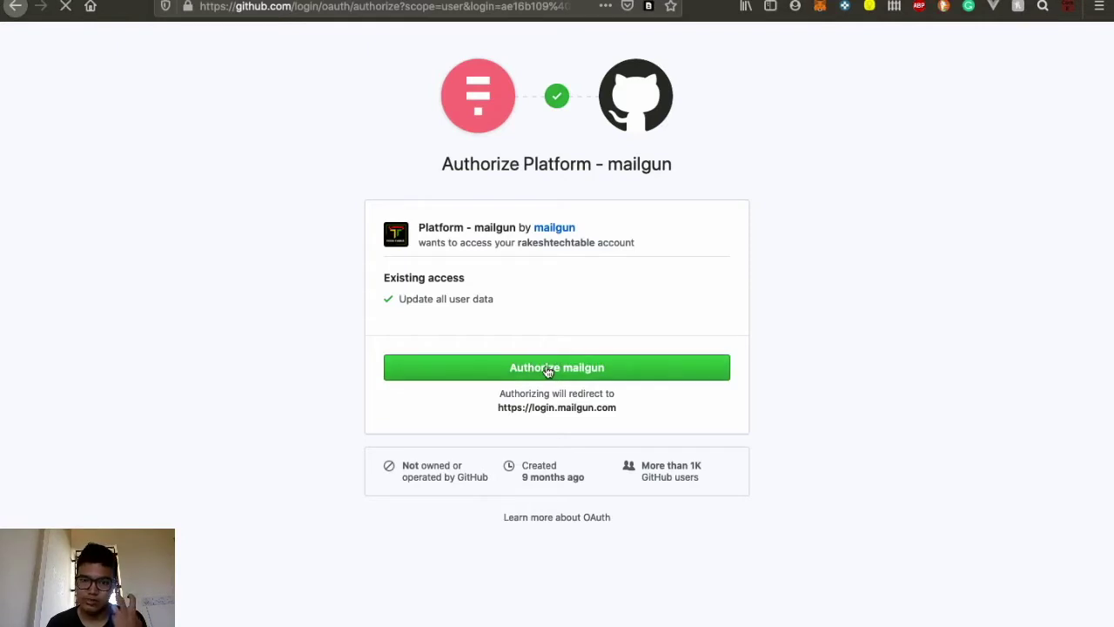
pyautogui.click(549, 368)
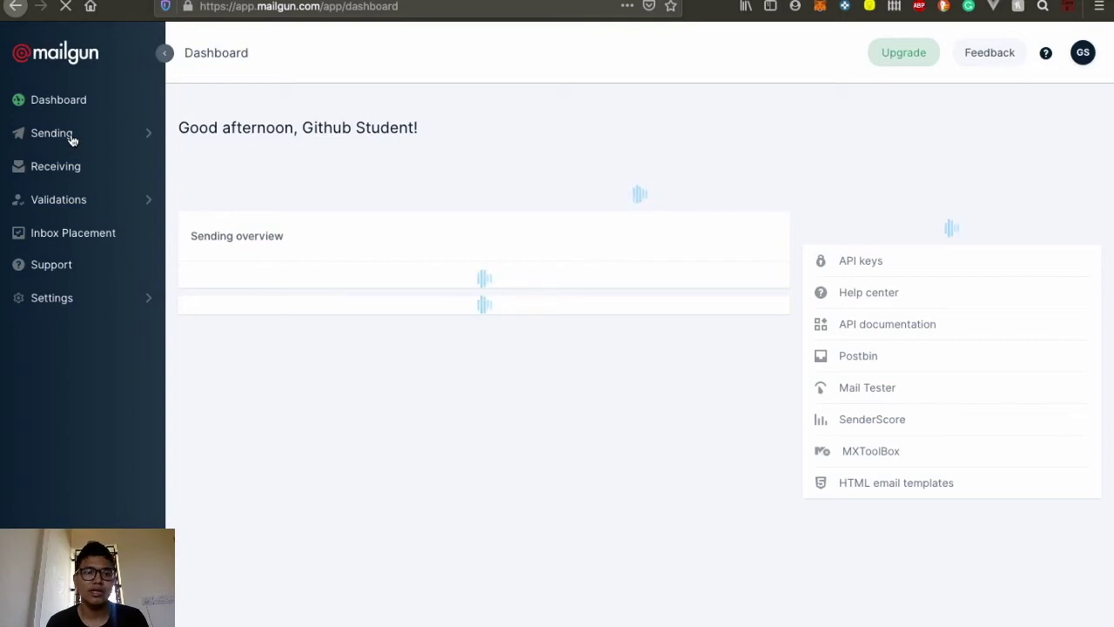
# Look over the sending domains in Mailgun and open the API keys page in the account settings
pyautogui.click(72, 140)
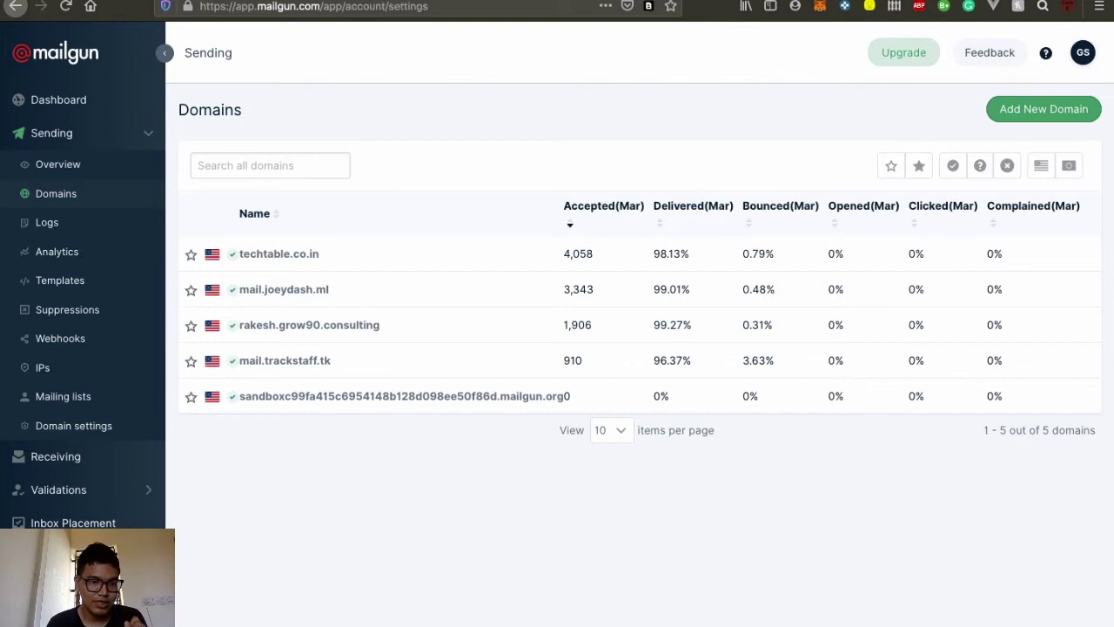
pyautogui.click(51, 587)
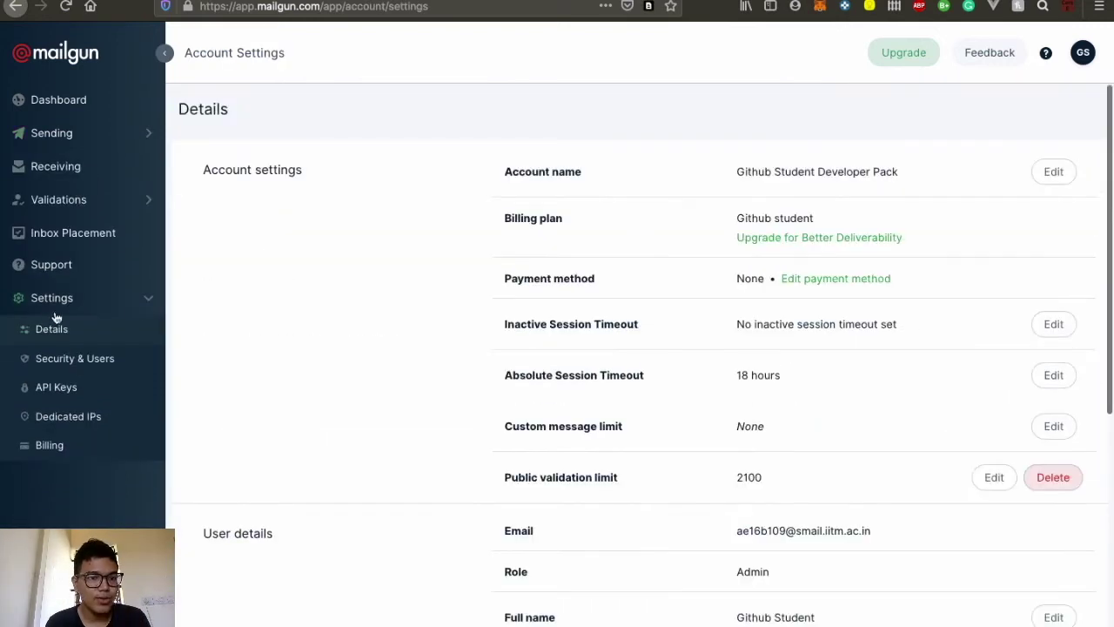
pyautogui.click(48, 386)
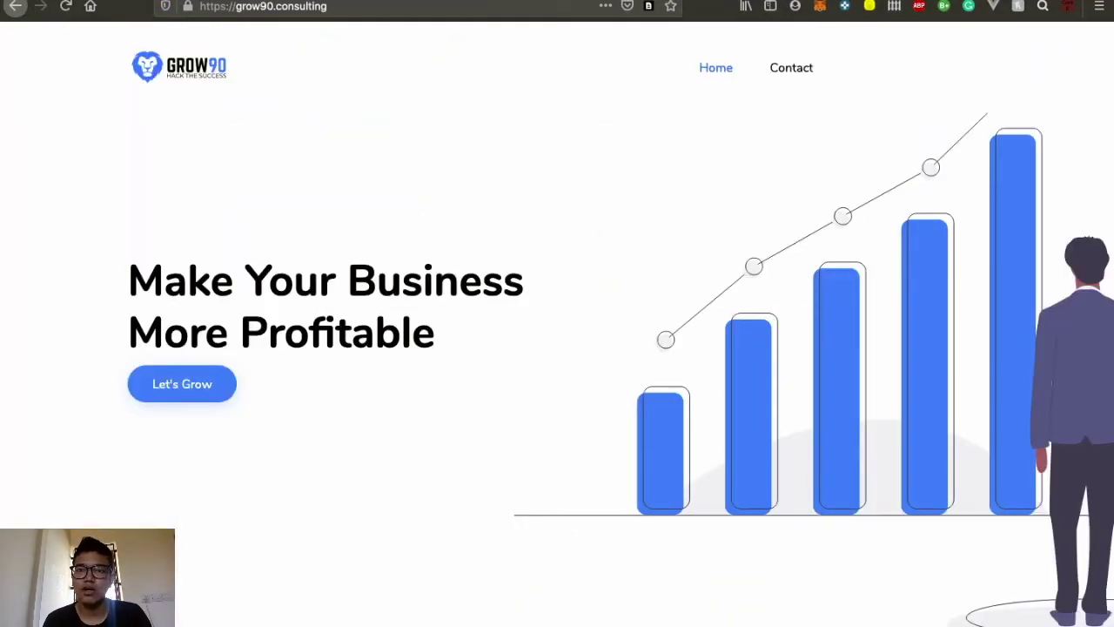
# Switch to the grow90.consulting site, load its dashboard and open the Site Data section
pyautogui.press('super+l')
pyautogui.press('Right')
pyautogui.write('/d')
pyautogui.press('Return')
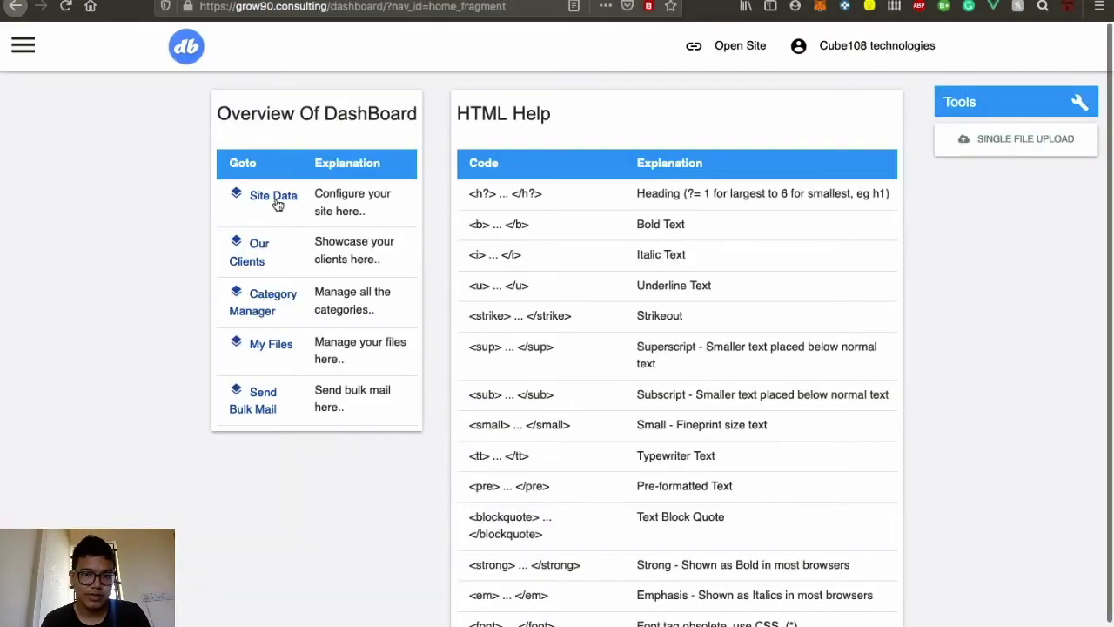
pyautogui.click(275, 202)
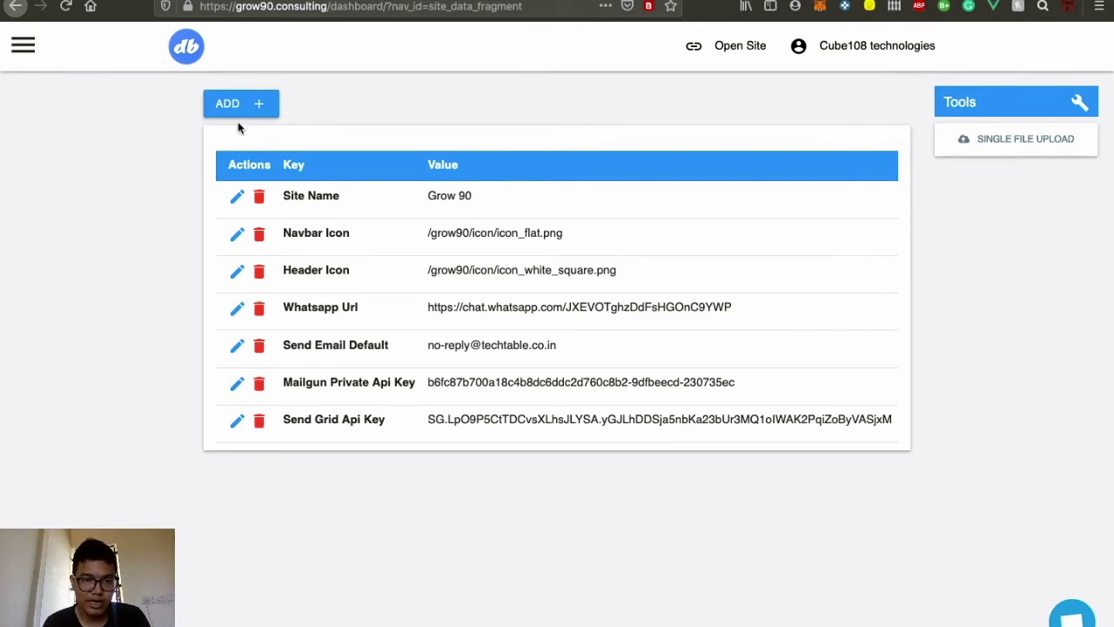
# Open the Mailgun Private Api Key entry, check its key name and value, and save the entry
pyautogui.click(231, 387)
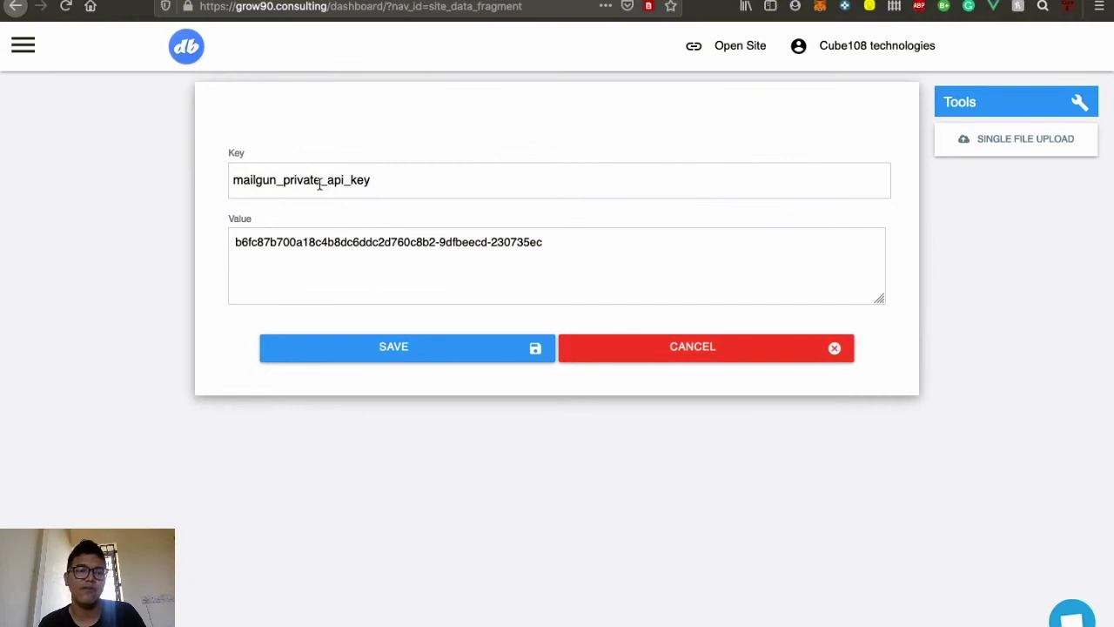
pyautogui.doubleClick(305, 177)
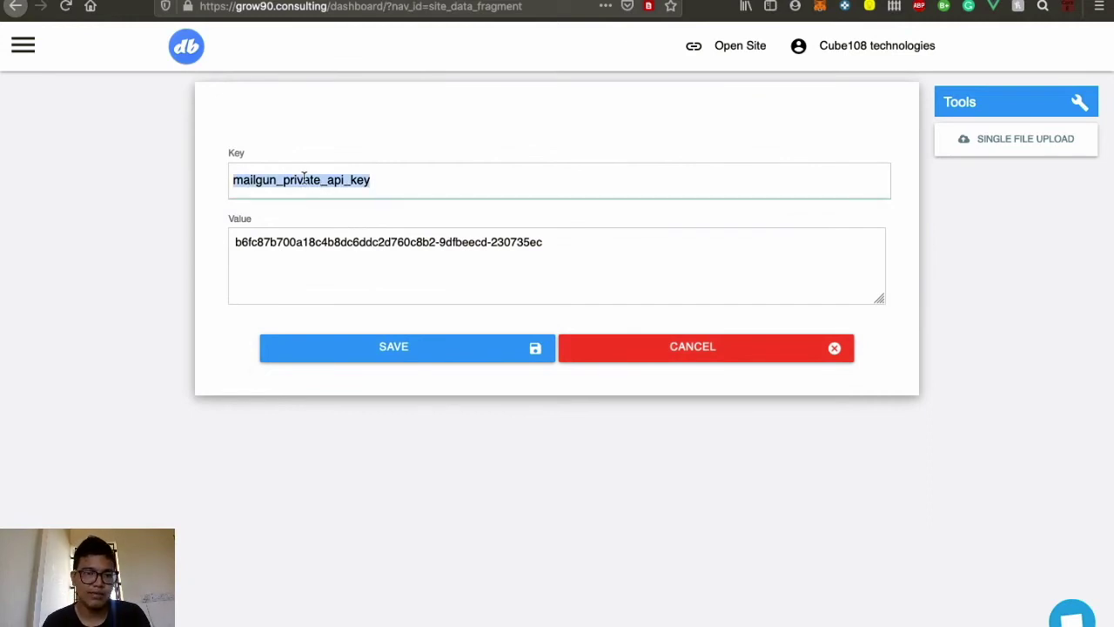
pyautogui.tripleClick(325, 246)
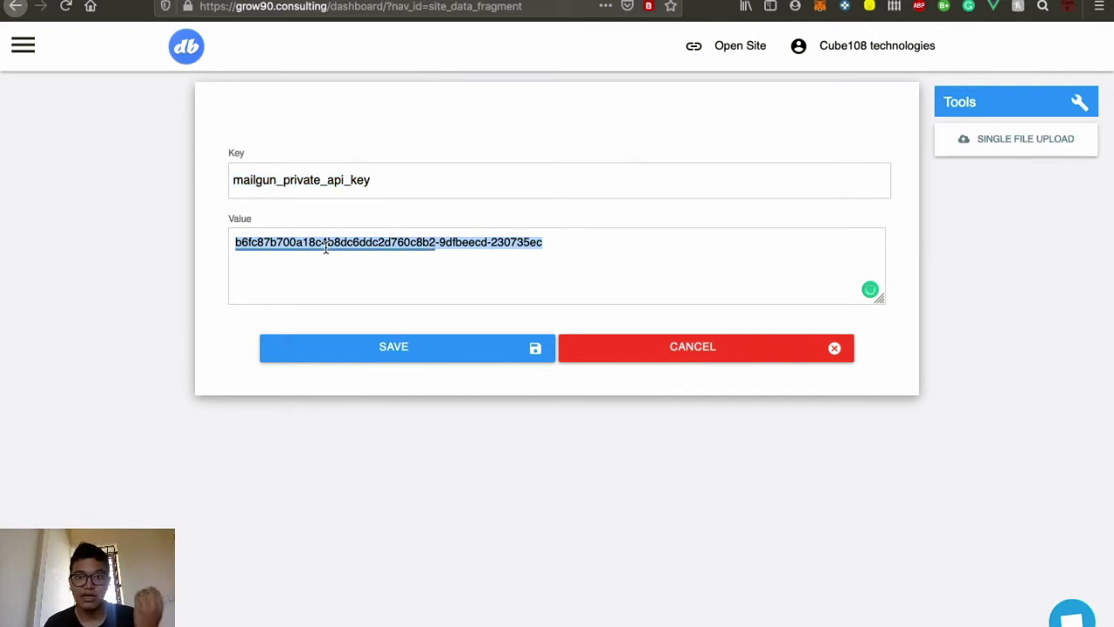
pyautogui.click(412, 346)
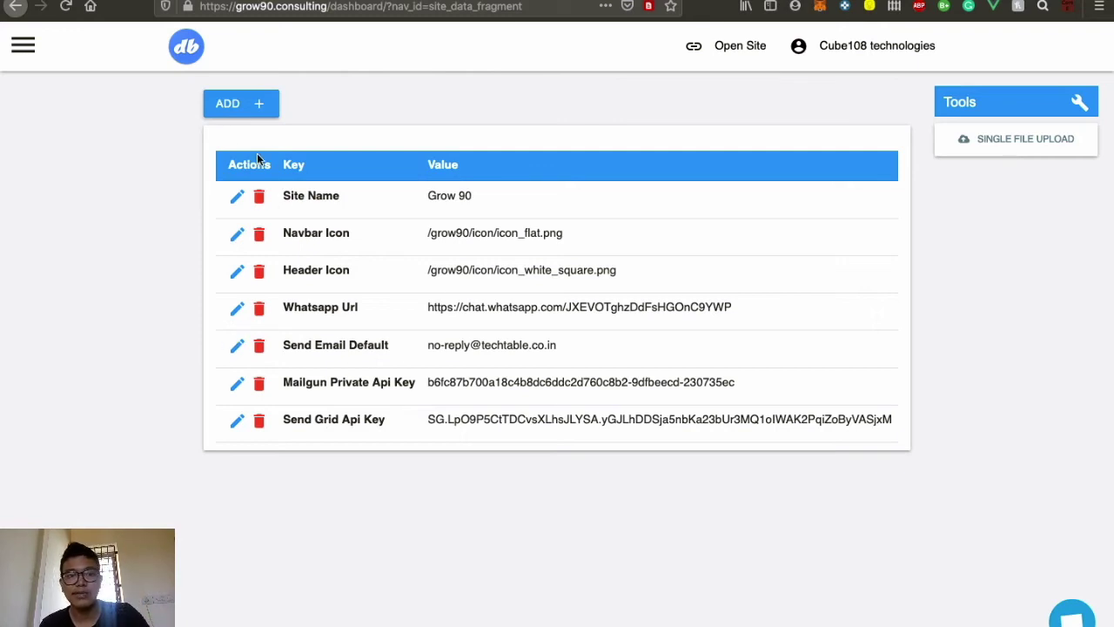
# Open the Send Email Default entry and examine its key name and the parts of its sender address
pyautogui.click(236, 350)
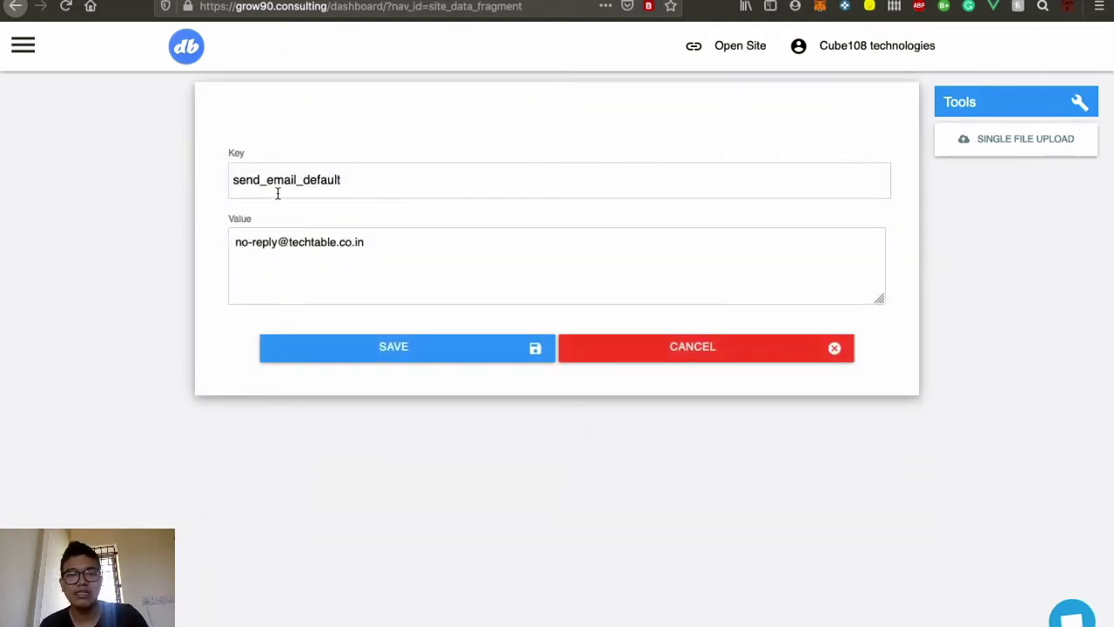
pyautogui.doubleClick(288, 186)
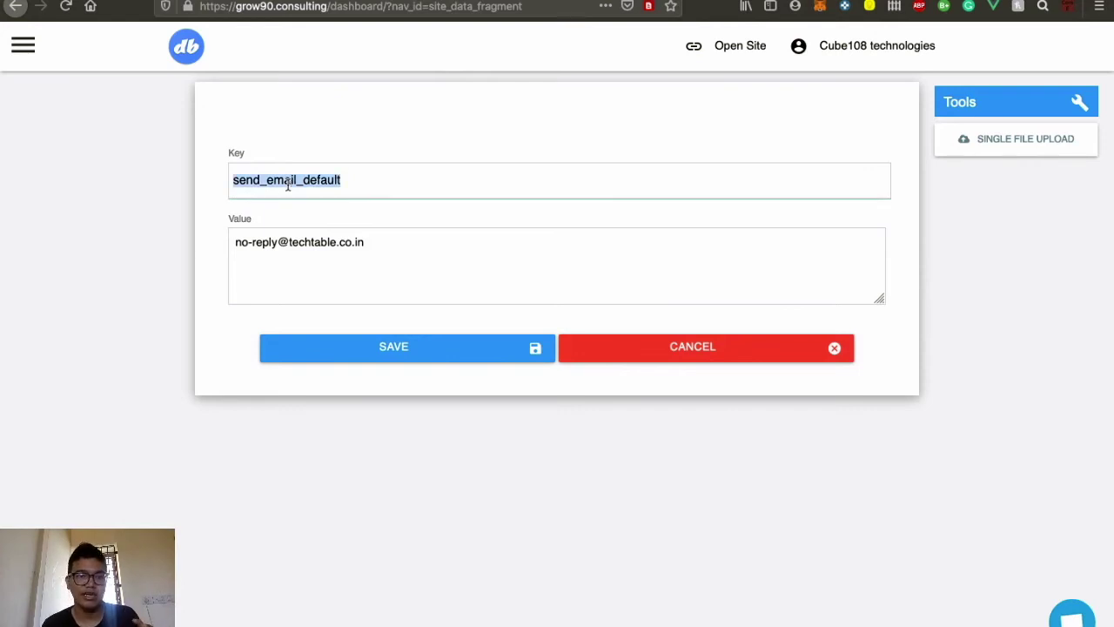
pyautogui.tripleClick(288, 242)
pyautogui.click(276, 244)
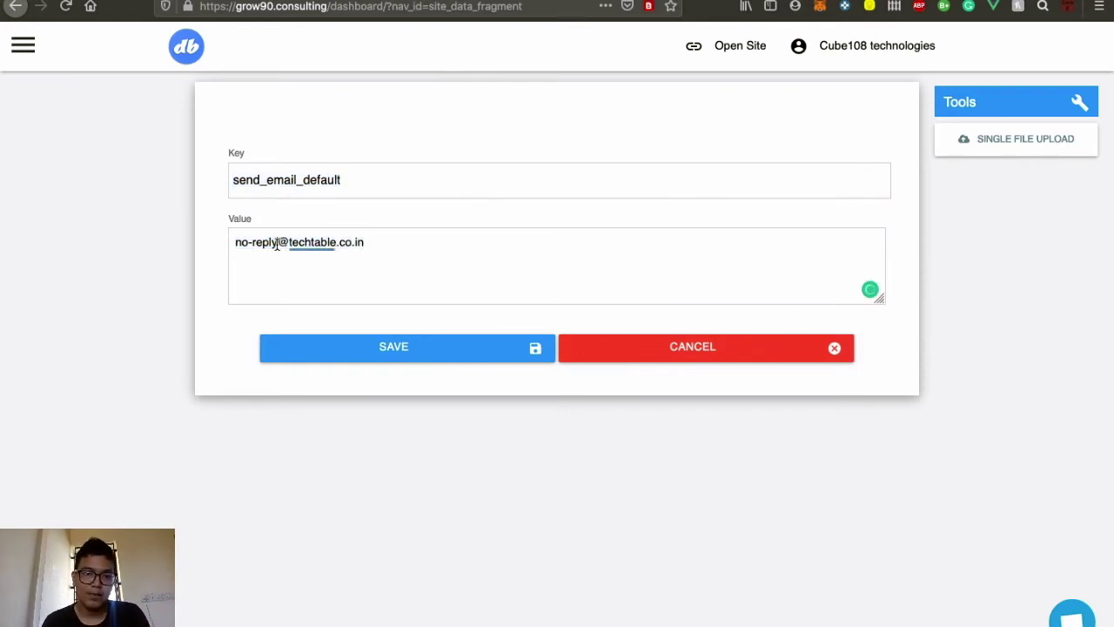
pyautogui.moveTo(276, 245); pyautogui.dragTo(198, 242)
pyautogui.click(262, 246)
pyautogui.doubleClick(275, 246)
pyautogui.click(278, 246)
pyautogui.moveTo(290, 245); pyautogui.dragTo(139, 241)
pyautogui.click(296, 252)
pyautogui.moveTo(289, 245); pyautogui.dragTo(234, 244)
pyautogui.moveTo(261, 244); pyautogui.dragTo(522, 246)
pyautogui.hotkey('ctrl', 'z')
pyautogui.click(293, 246)
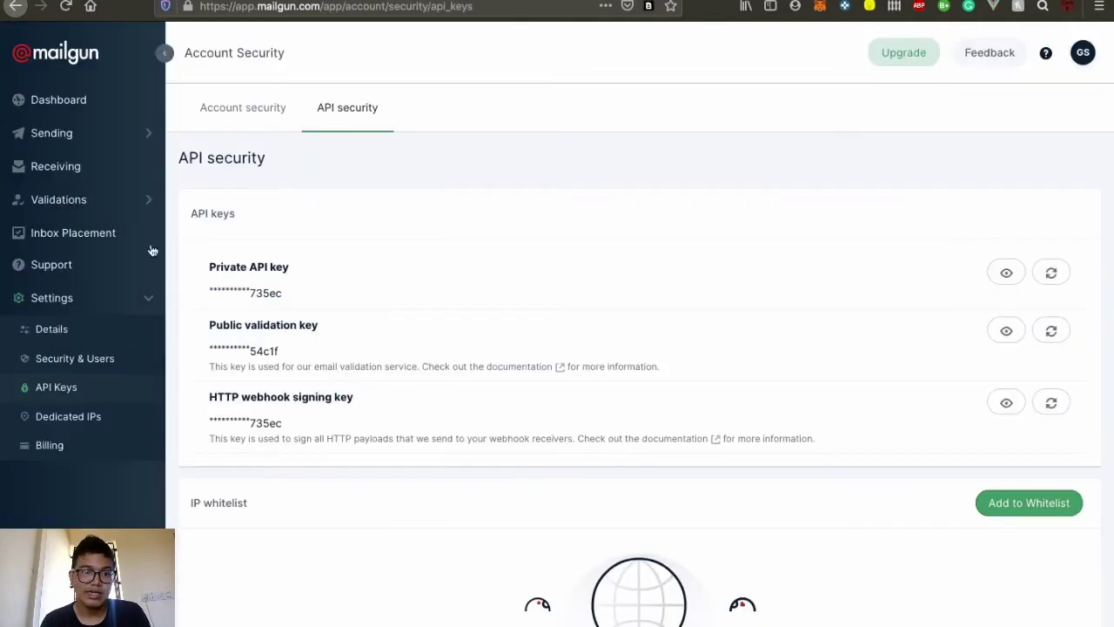
# Check the list of sending domains in Mailgun and return to the dashboard's Send Email Default entry
pyautogui.click(74, 138)
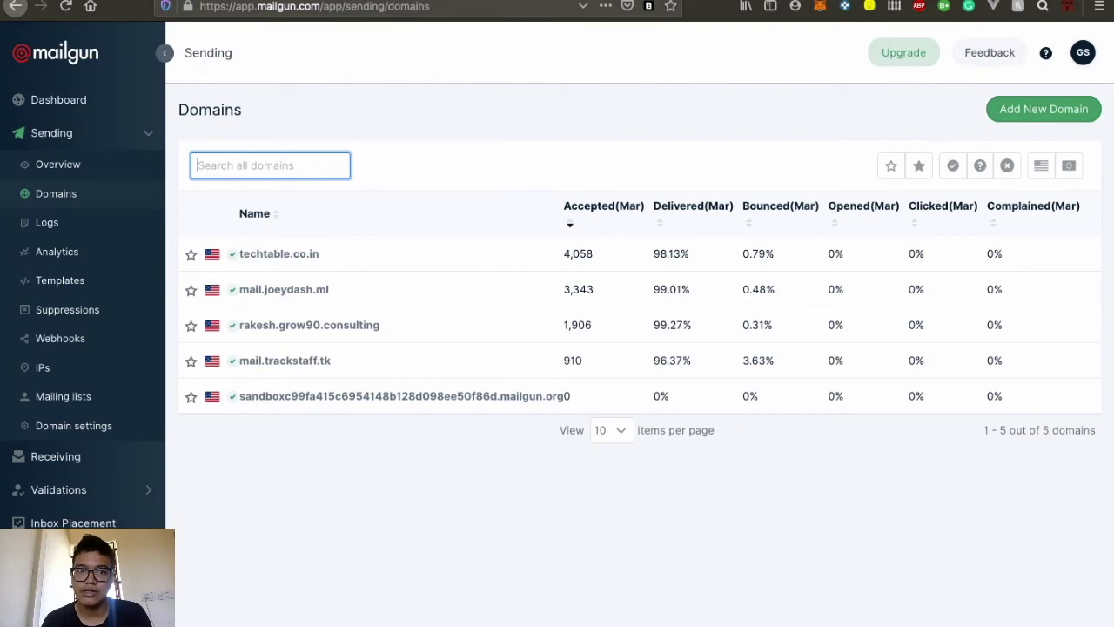
pyautogui.hotkey('ctrl', 'Tab')
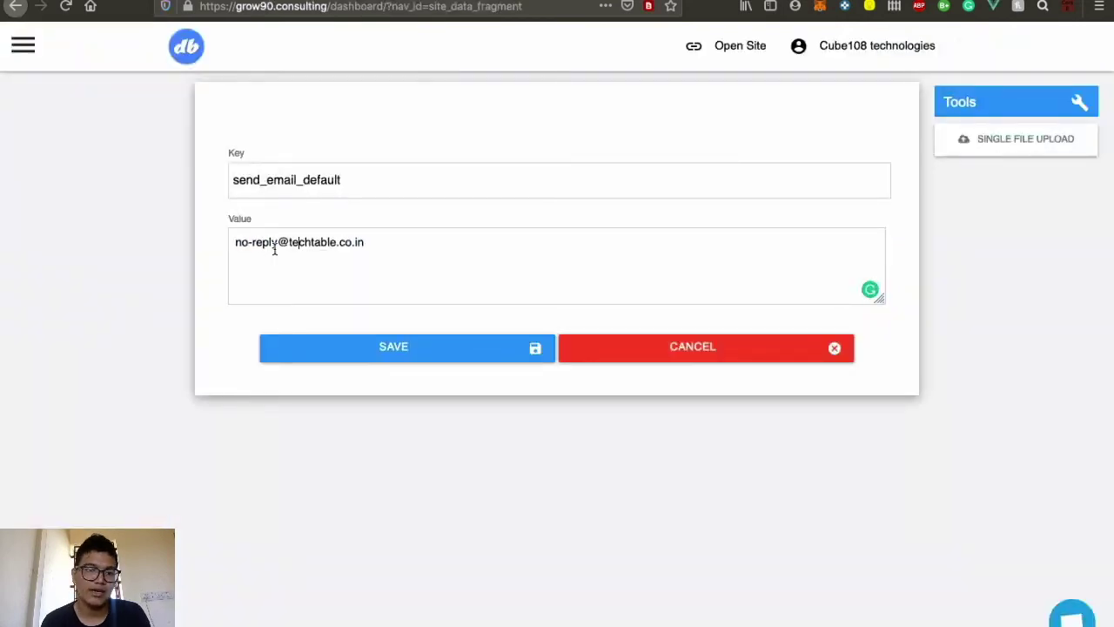
# Replace the part before the @ in the default sender address with no-reply and save the entry
pyautogui.moveTo(277, 246); pyautogui.dragTo(1, 246)
pyautogui.write('joeydash')
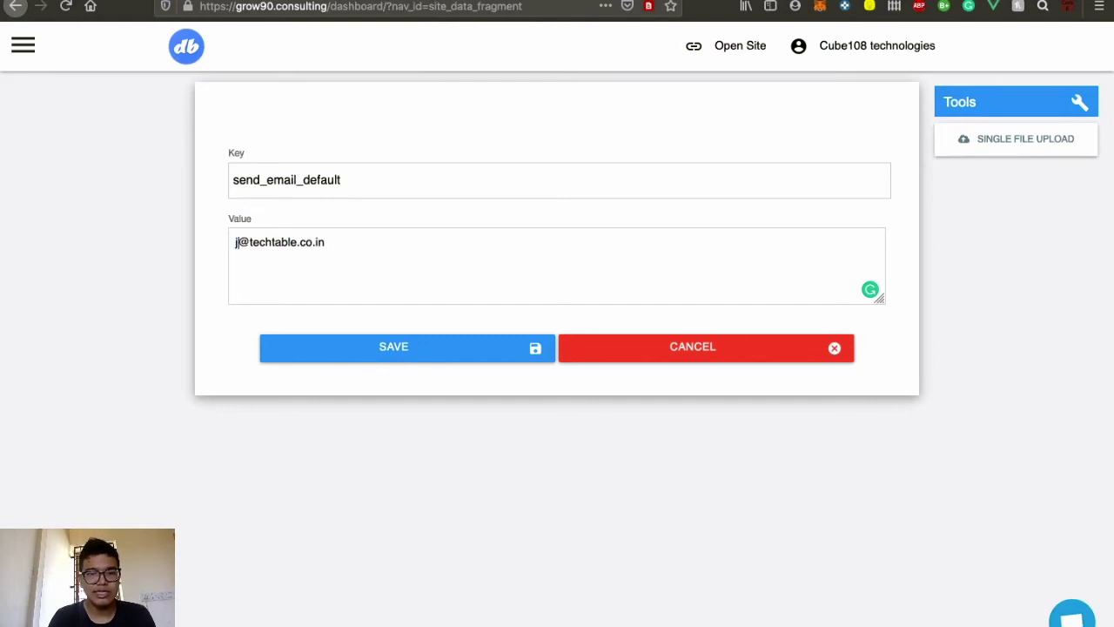
pyautogui.hotkey('shift', 'Home')
pyautogui.press('BackSpace')
pyautogui.write('no-reply')
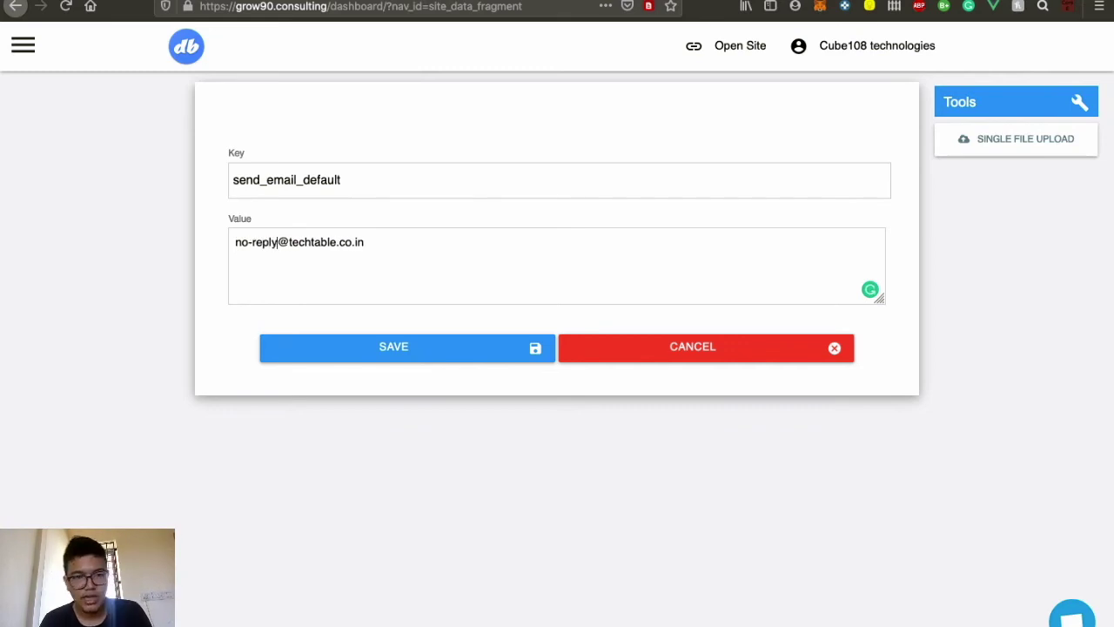
pyautogui.click(286, 346)
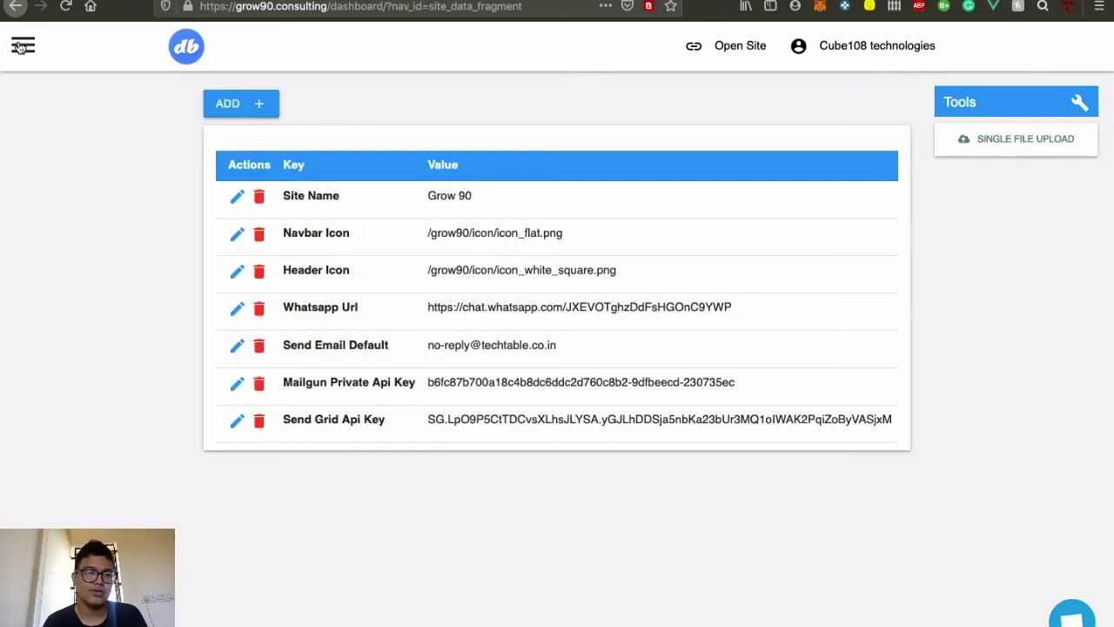
# Open the Send Bulk Mail section, upload sample.json from Downloads as the email list, and view the loaded recipients
pyautogui.click(23, 45)
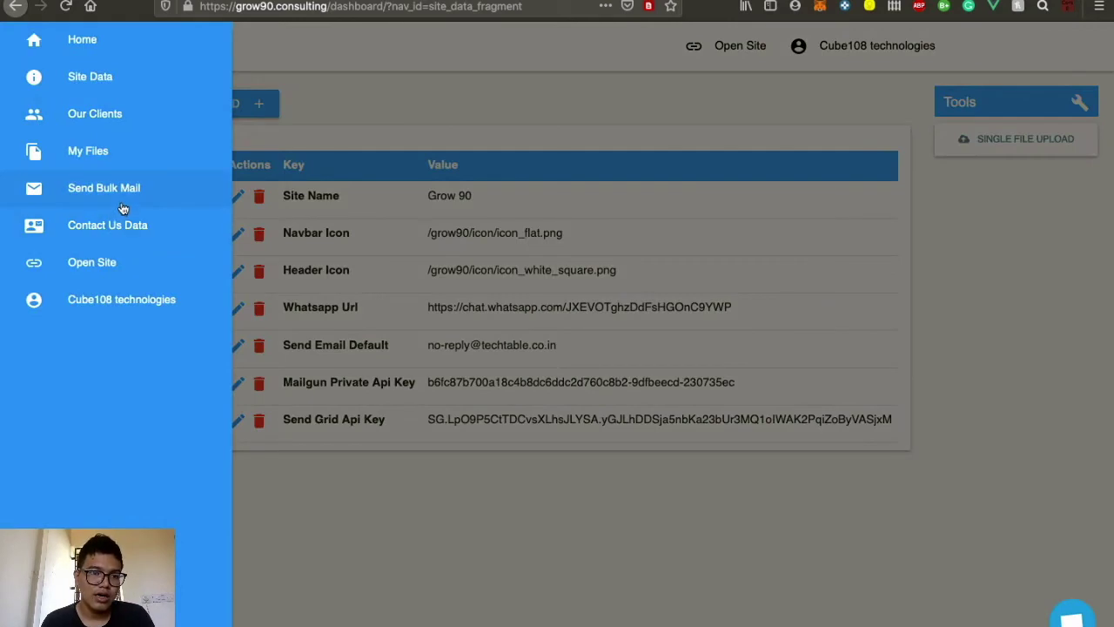
pyautogui.click(121, 199)
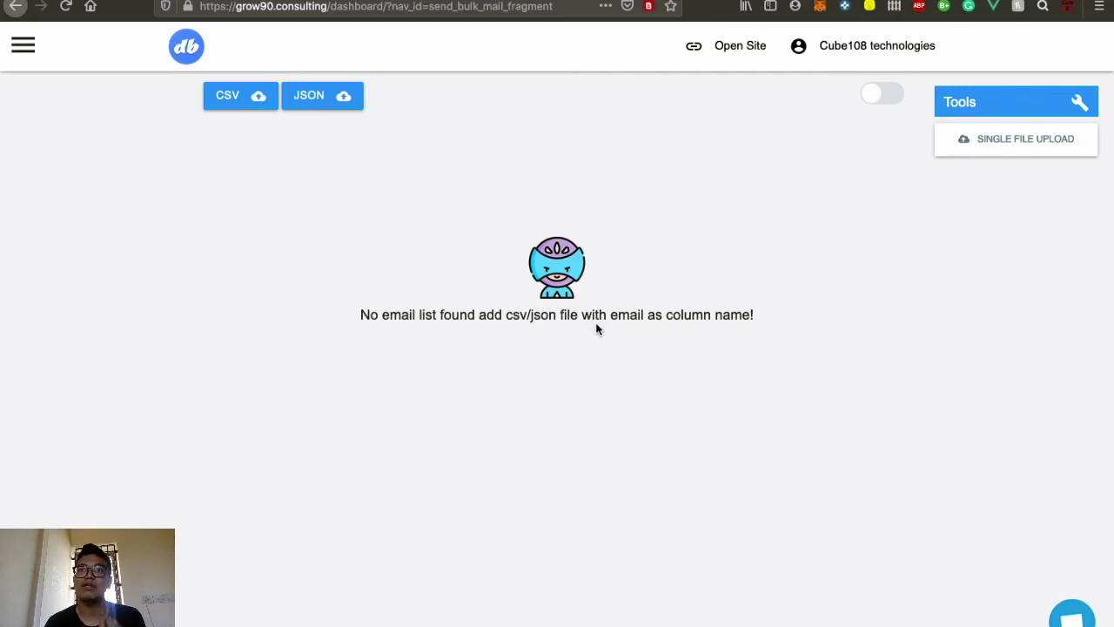
pyautogui.click(339, 113)
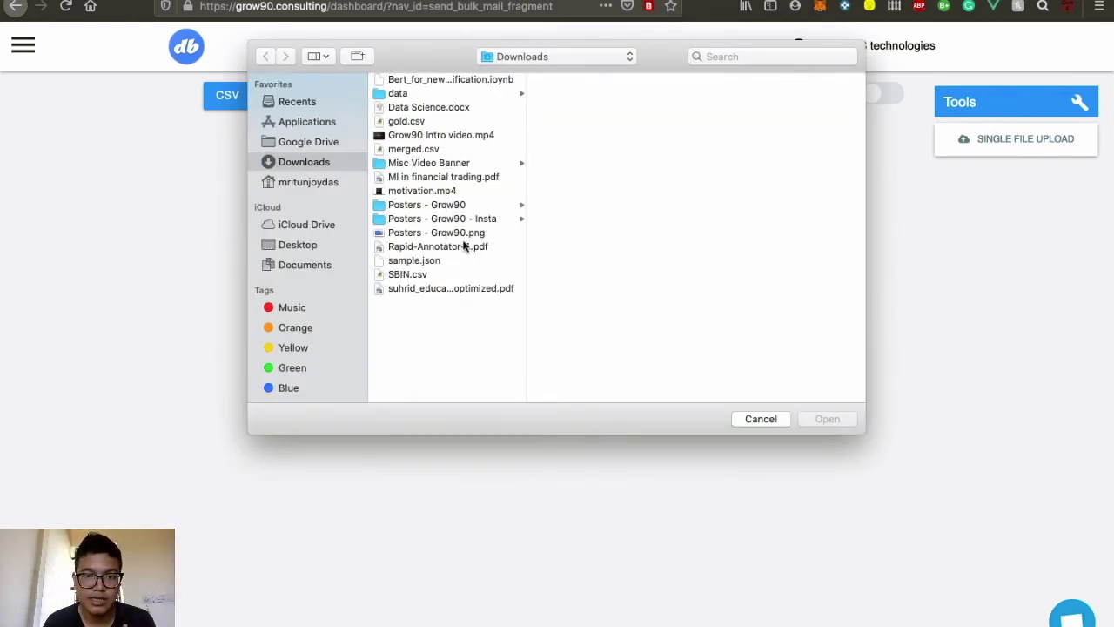
pyautogui.click(414, 260)
pyautogui.press('Return')
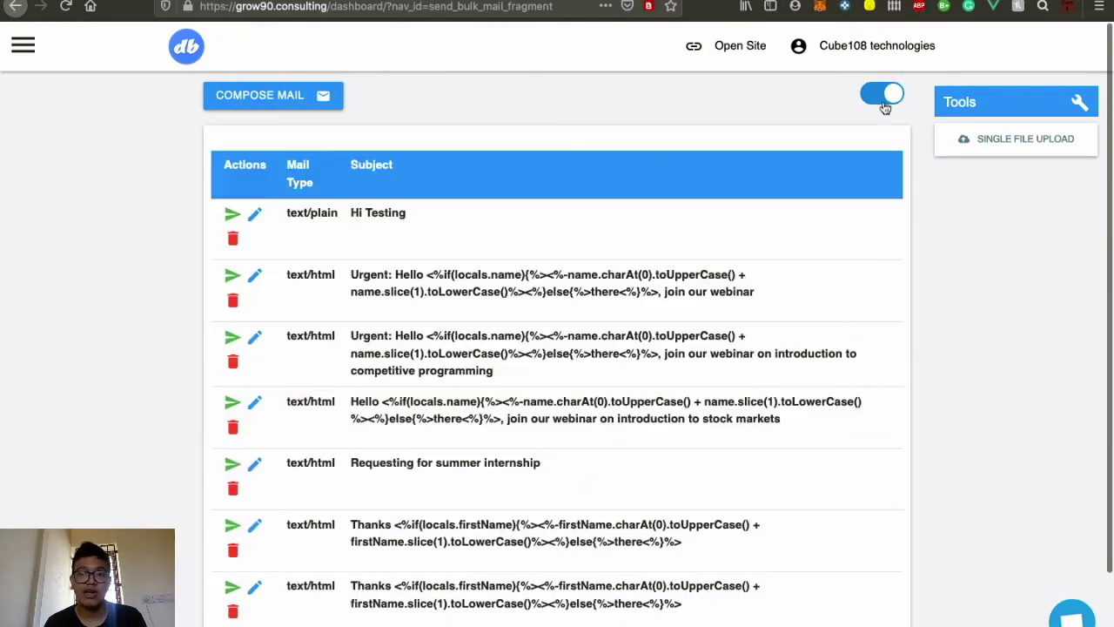
pyautogui.click(883, 98)
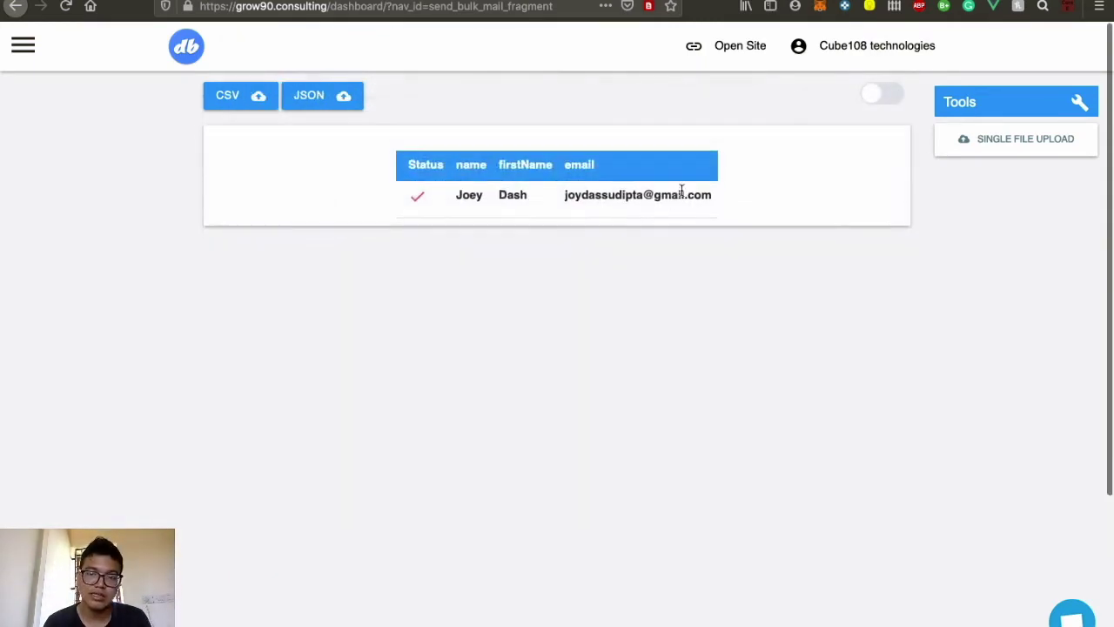
# Compose and save a mail of type Plain with the subject "He" and the body "asfasd"
pyautogui.click(882, 98)
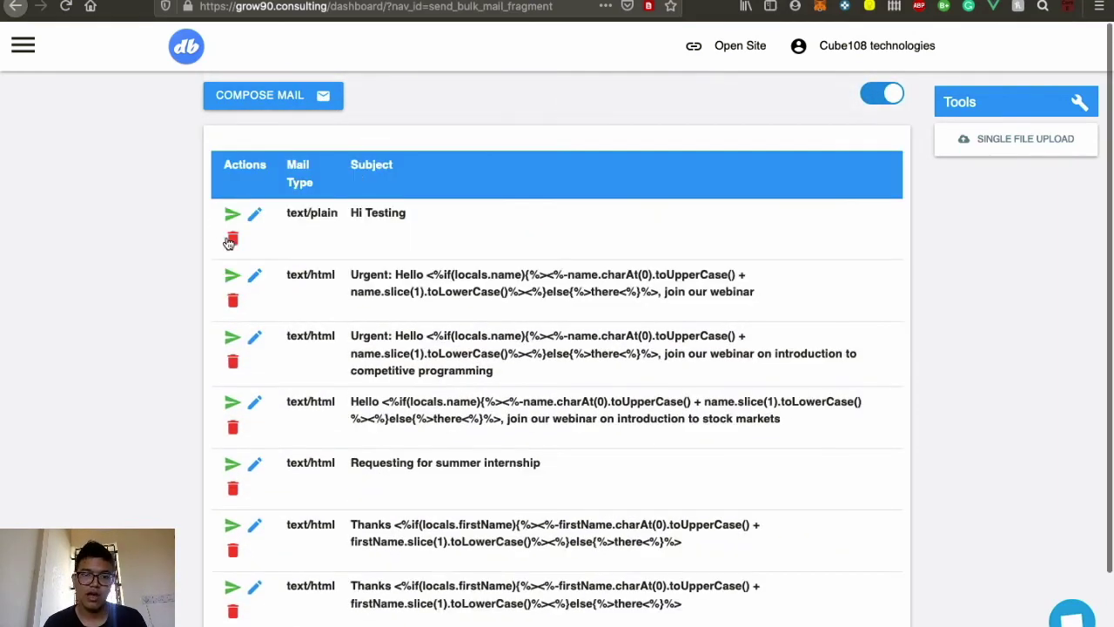
pyautogui.click(284, 101)
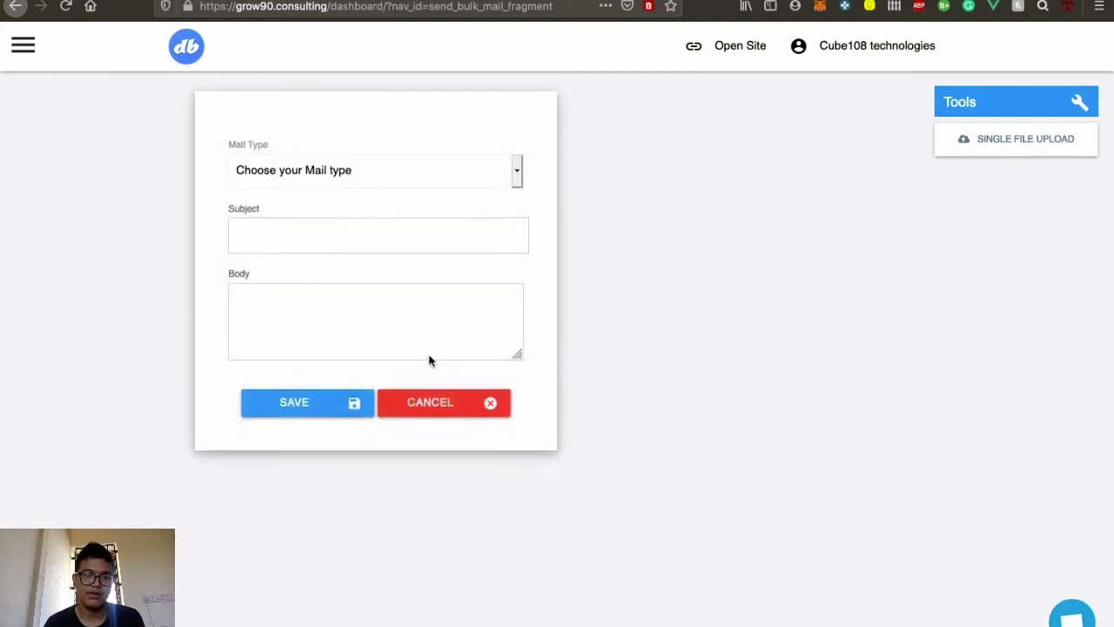
pyautogui.click(370, 306)
pyautogui.click(337, 223)
pyautogui.write('He')
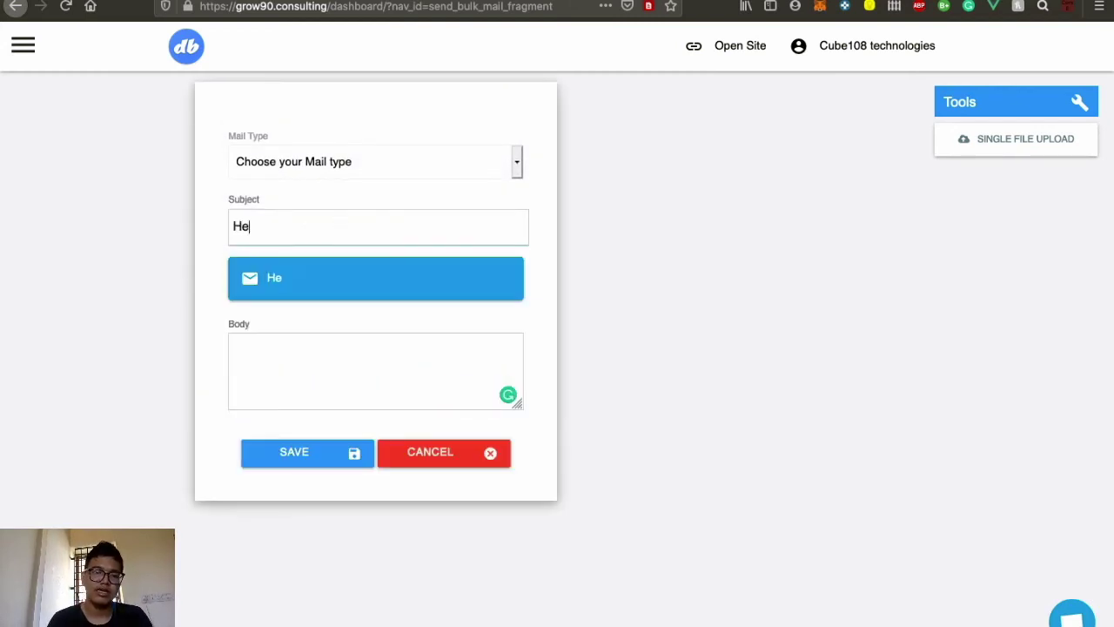
pyautogui.click(273, 353)
pyautogui.write('asfasd')
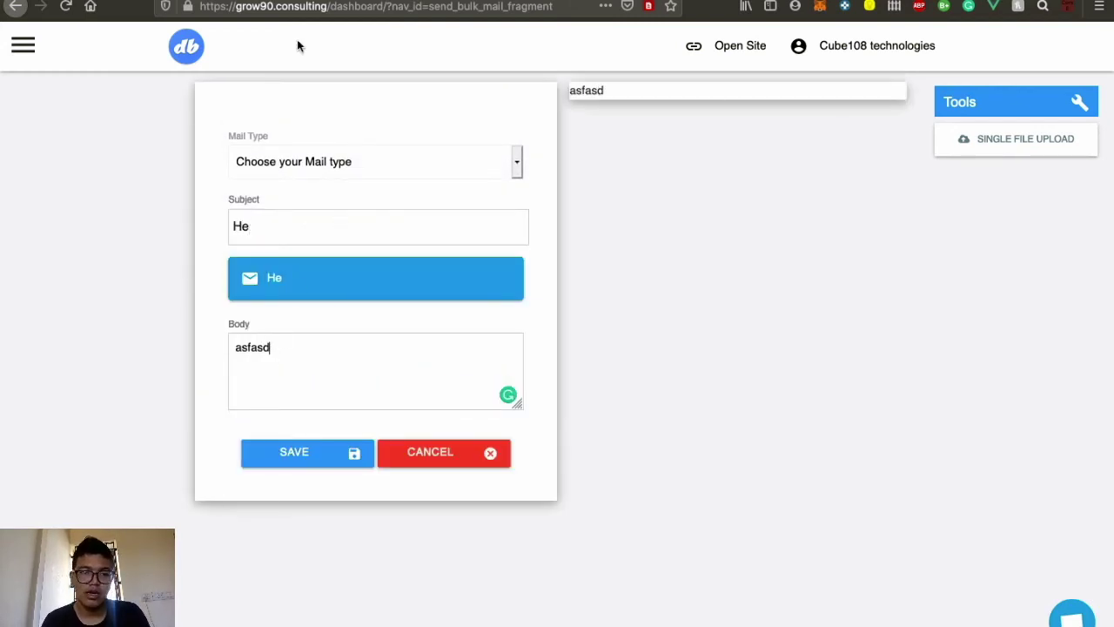
pyautogui.click(281, 159)
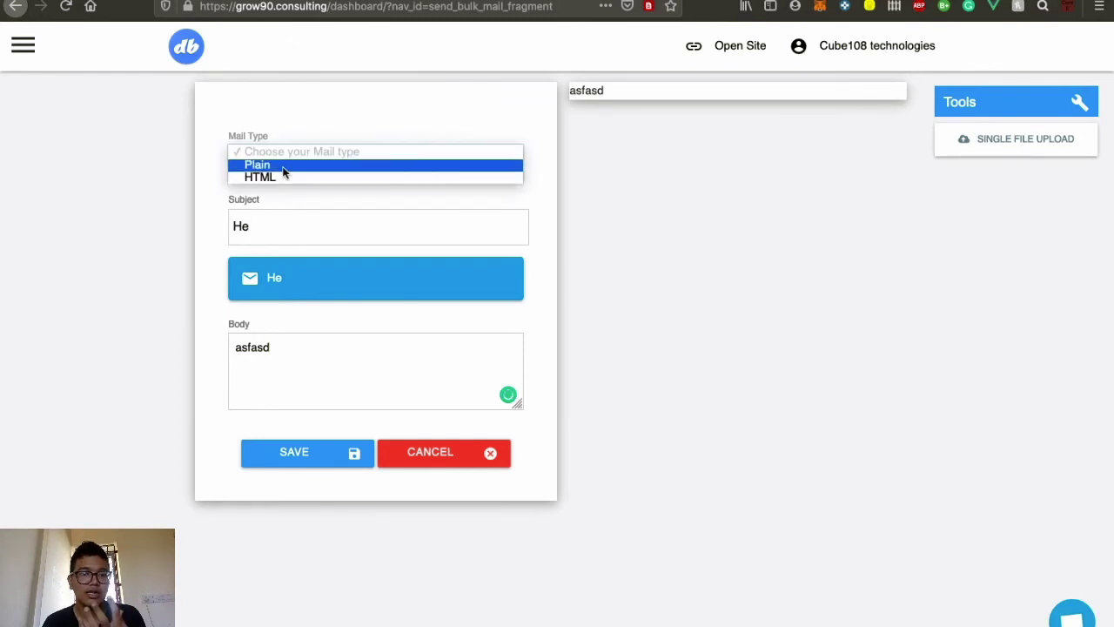
pyautogui.click(283, 166)
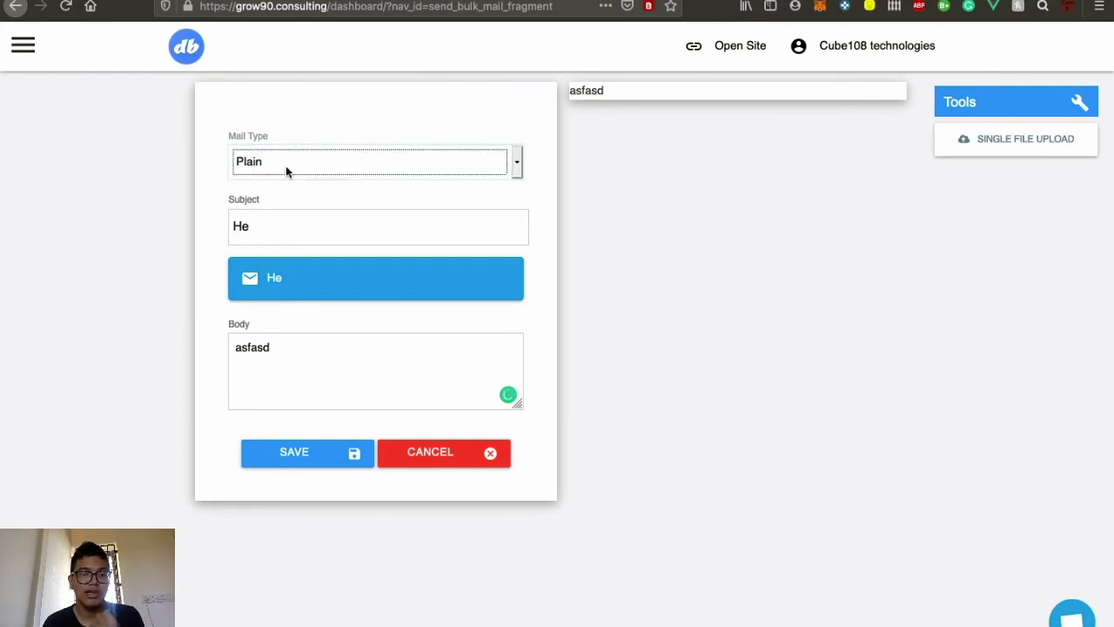
pyautogui.click(332, 458)
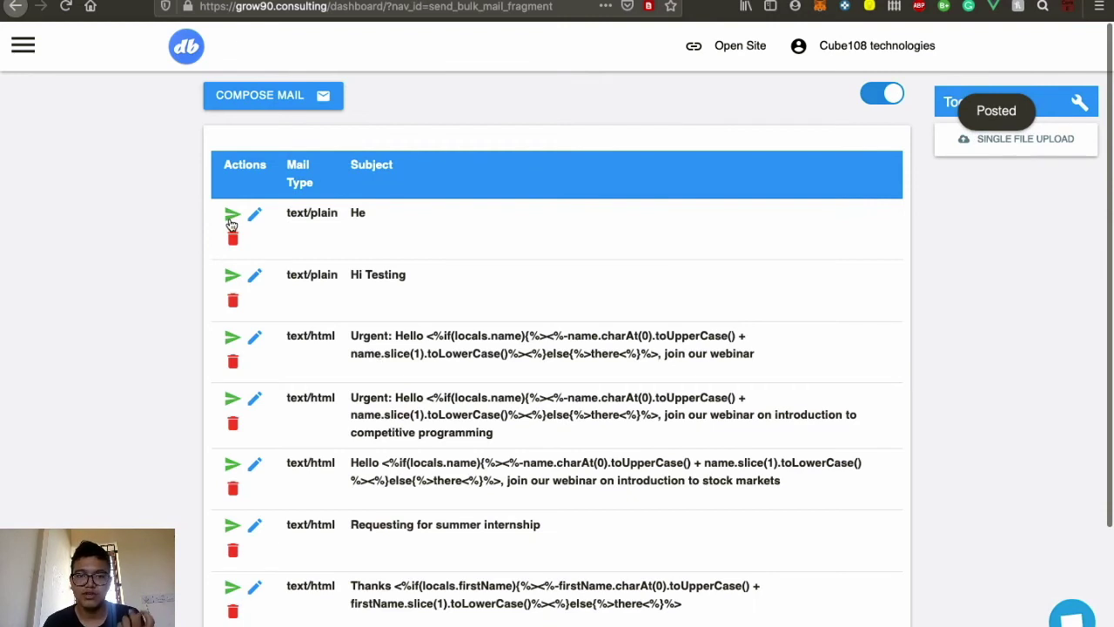
# Send the "He" mail to the loaded list with Mailgun as the sender type
pyautogui.click(232, 218)
pyautogui.click(517, 169)
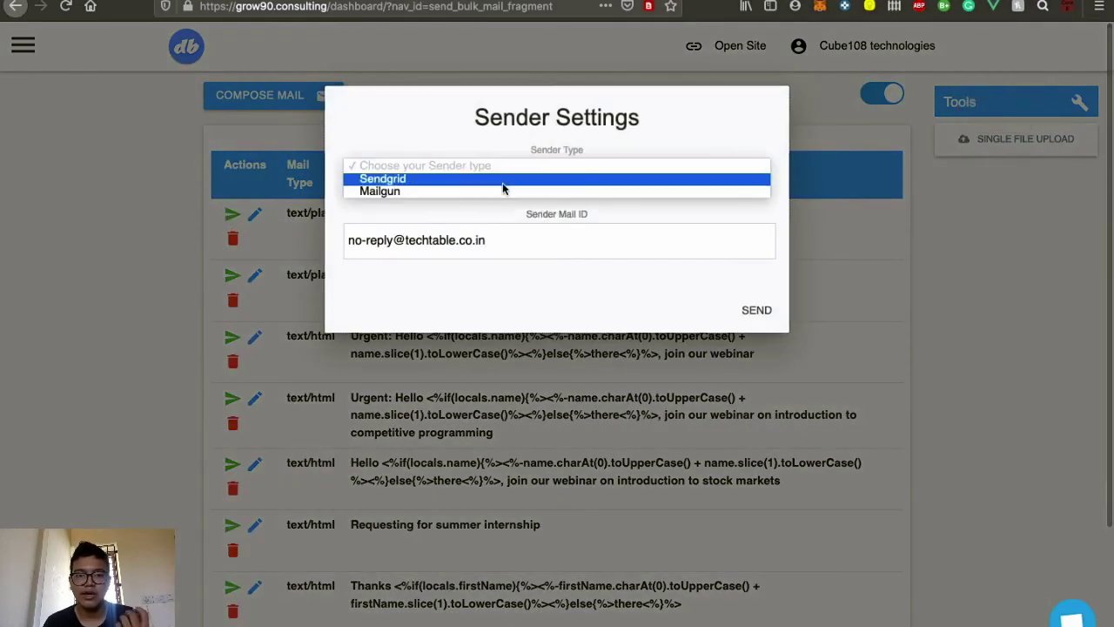
pyautogui.click(497, 190)
pyautogui.click(755, 310)
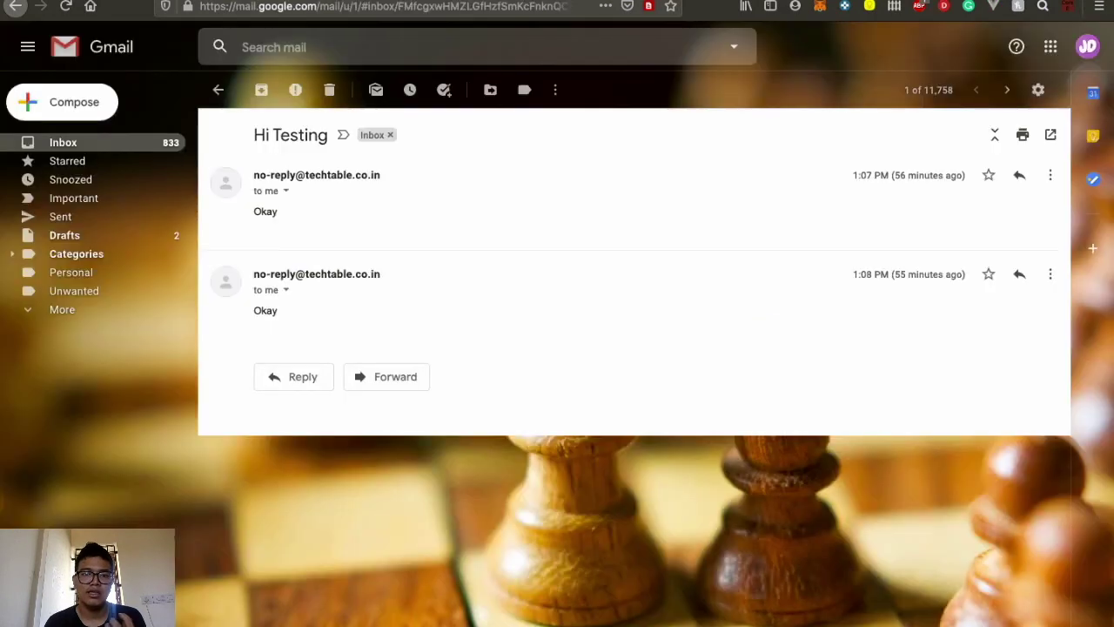
# Open the new "He" message in the Gmail inbox, check its sender, and return to the bulk mail dashboard
pyautogui.click(55, 148)
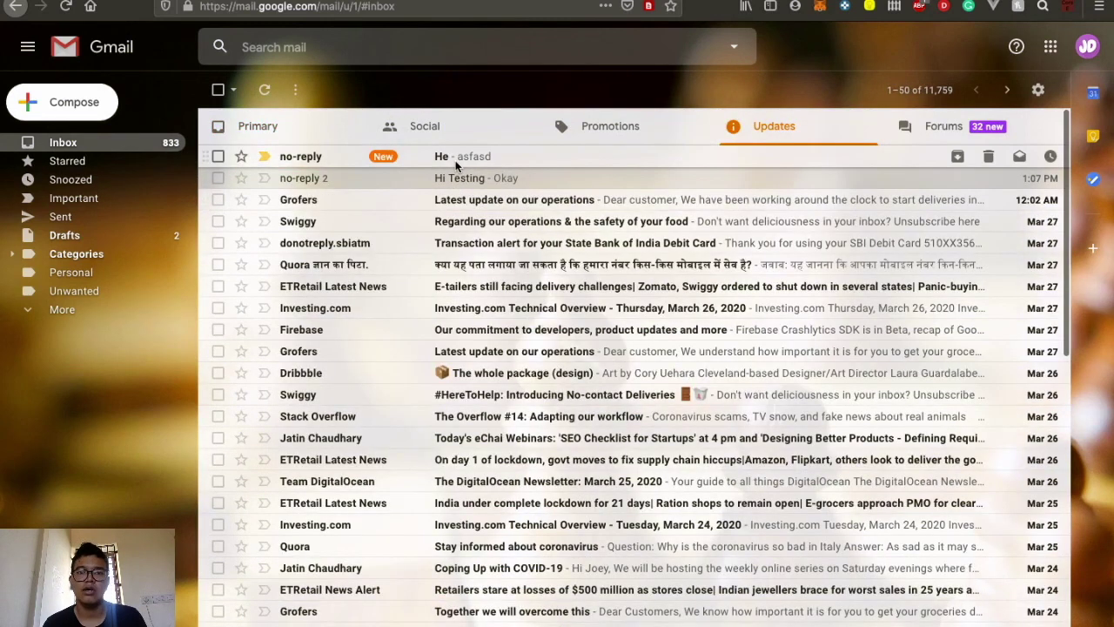
pyautogui.click(456, 158)
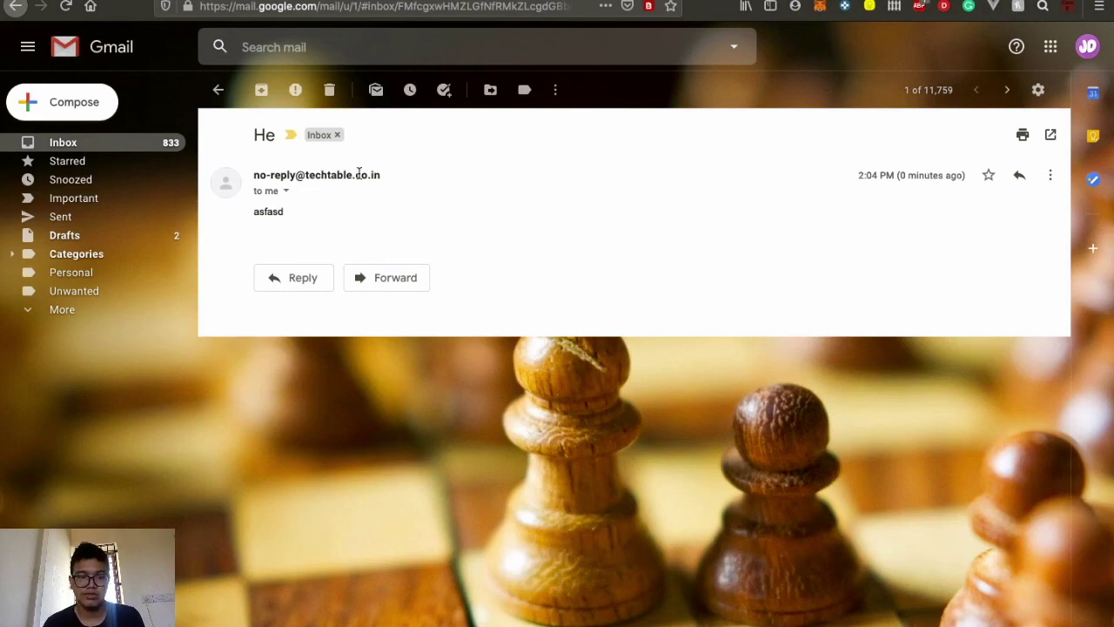
pyautogui.moveTo(358, 173)
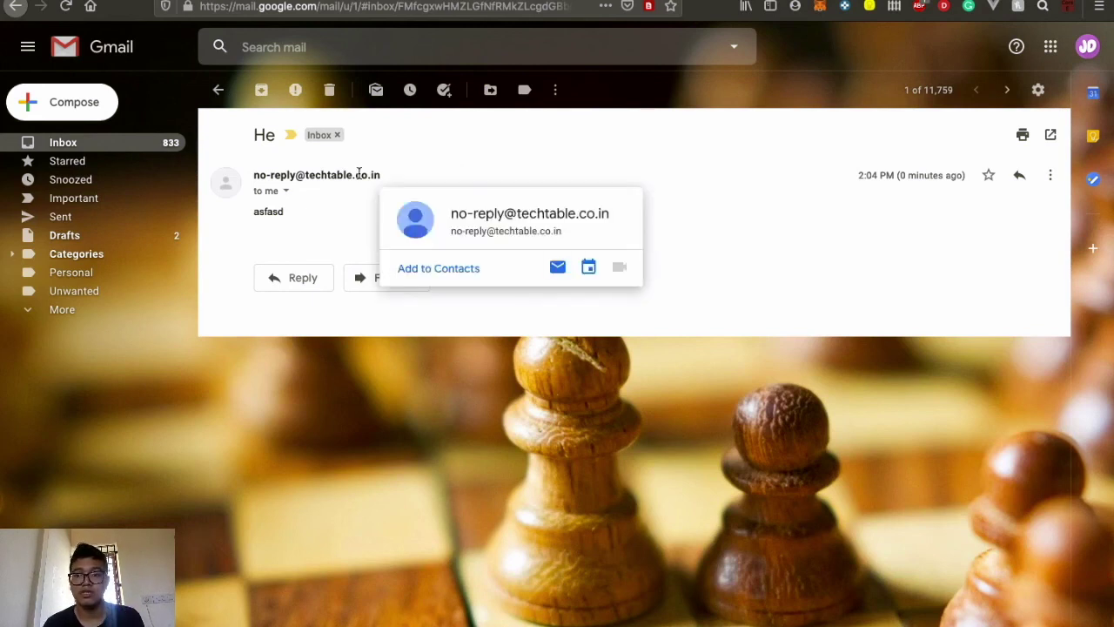
pyautogui.click(306, 1)
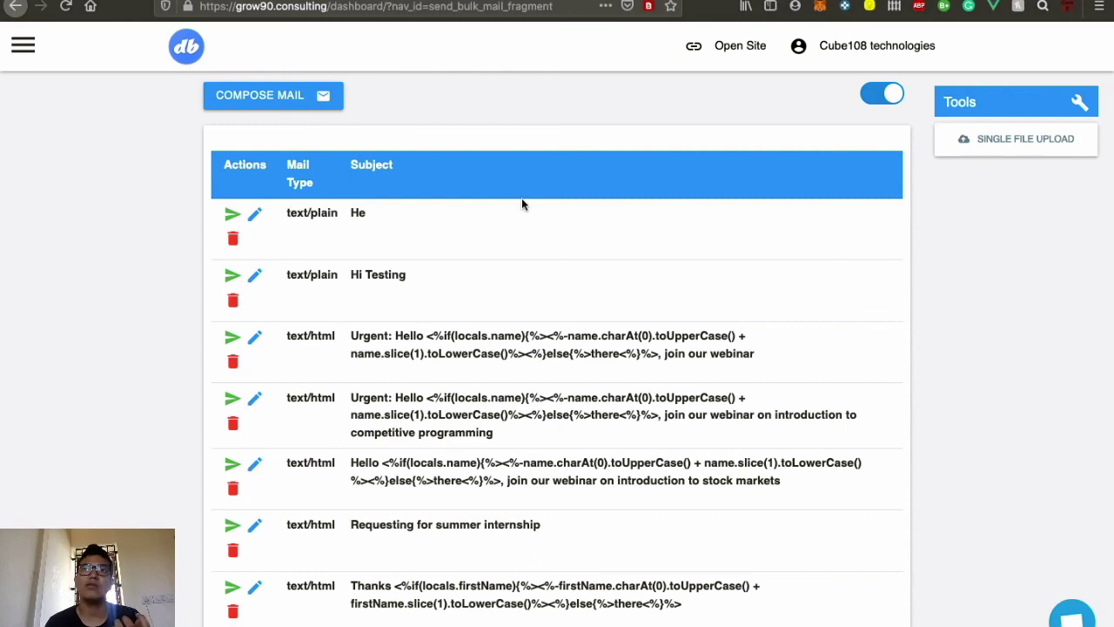